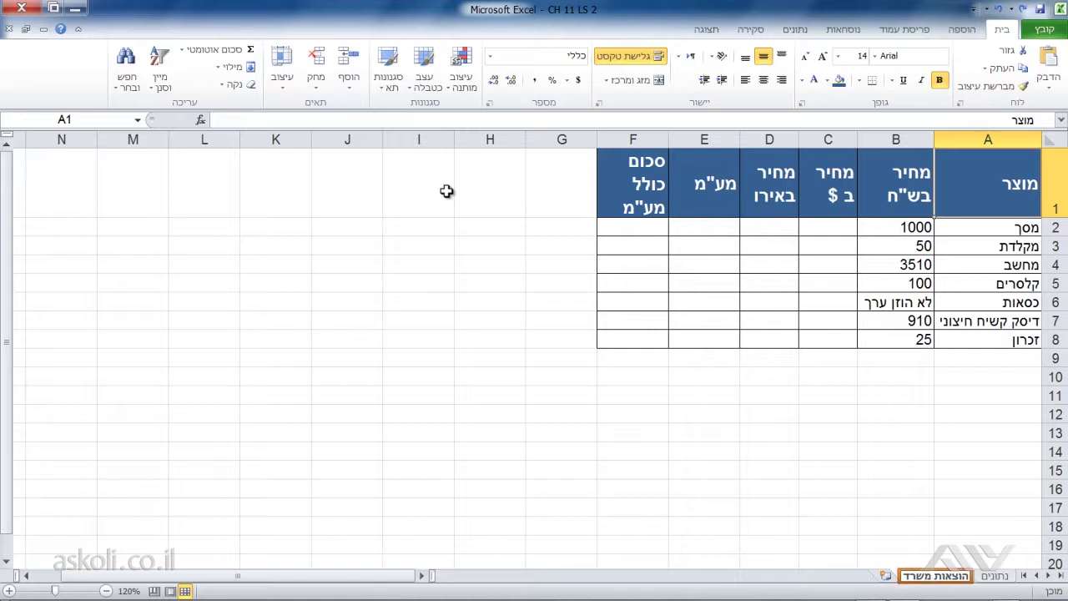
# - Enter =B2/נתונים!$B$2 in C2 so the 1000-shekel price shows as 270.27 dollars
pyautogui.click(996, 576)
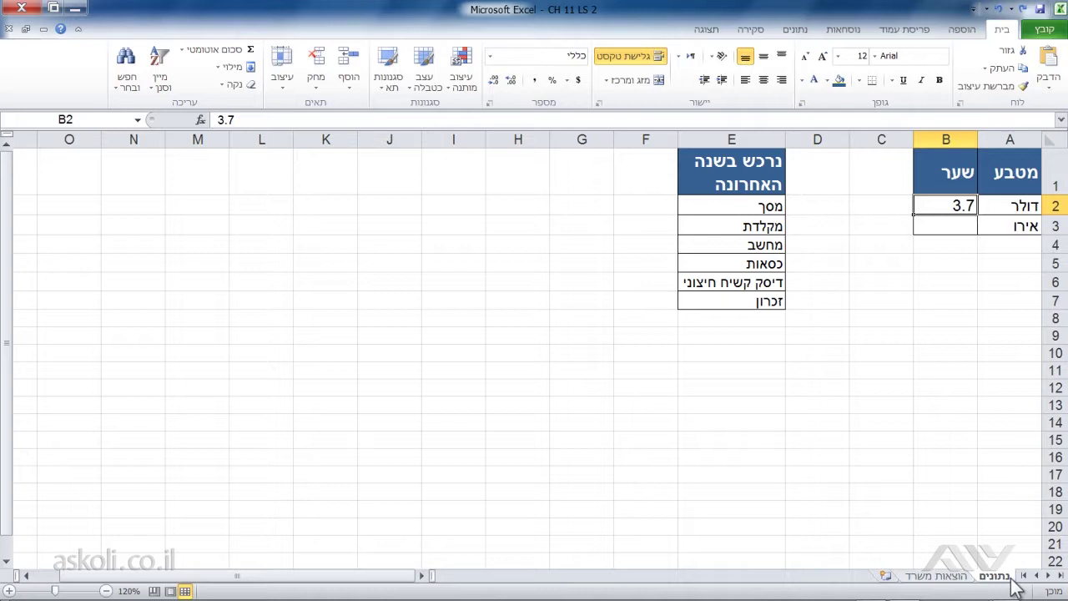
pyautogui.click(902, 579)
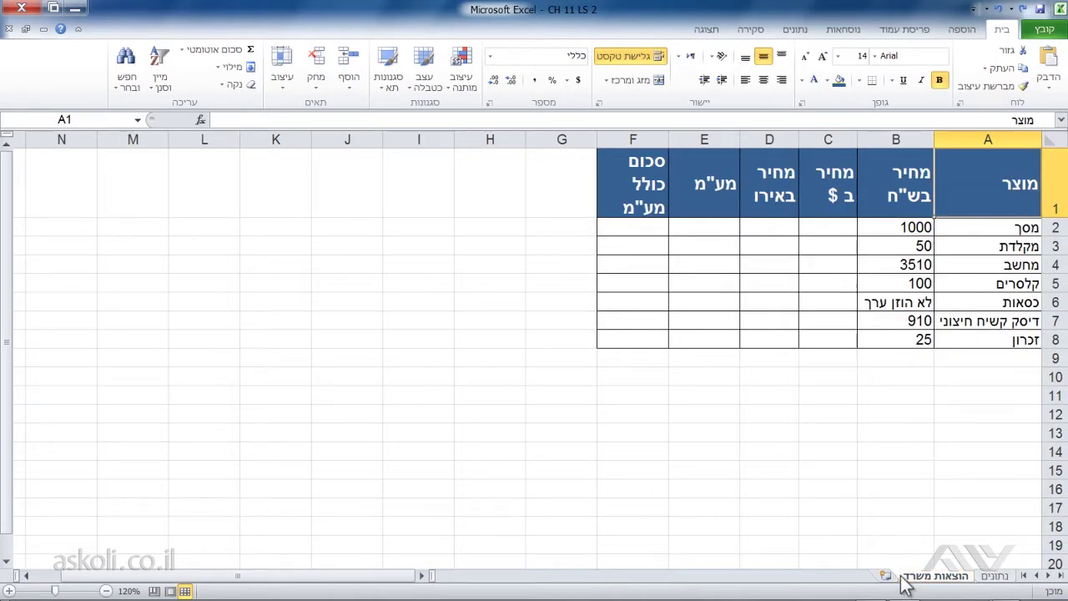
pyautogui.click(839, 230)
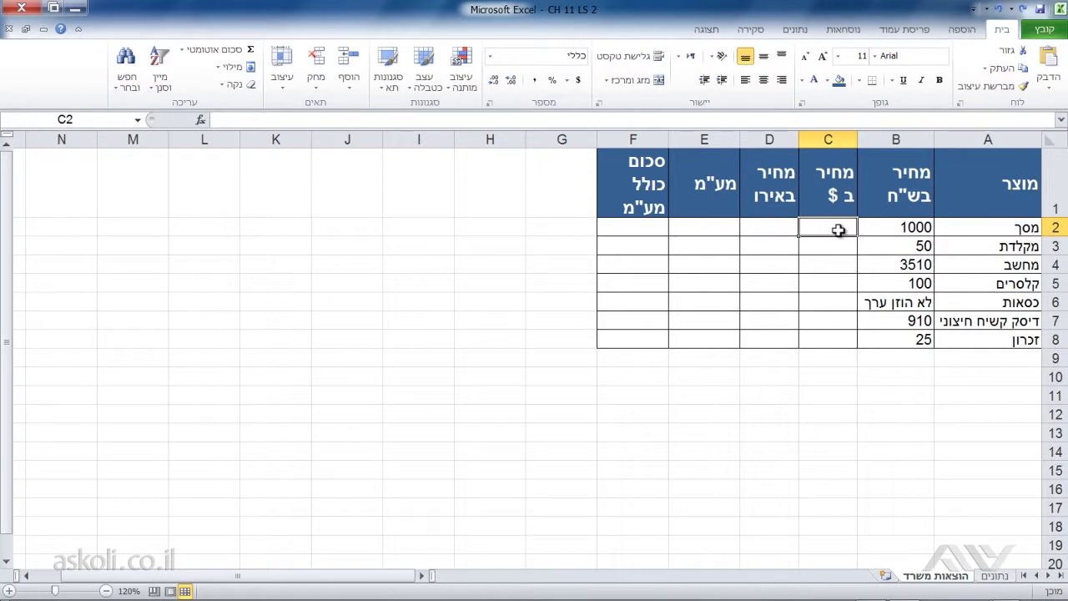
pyautogui.write('=')
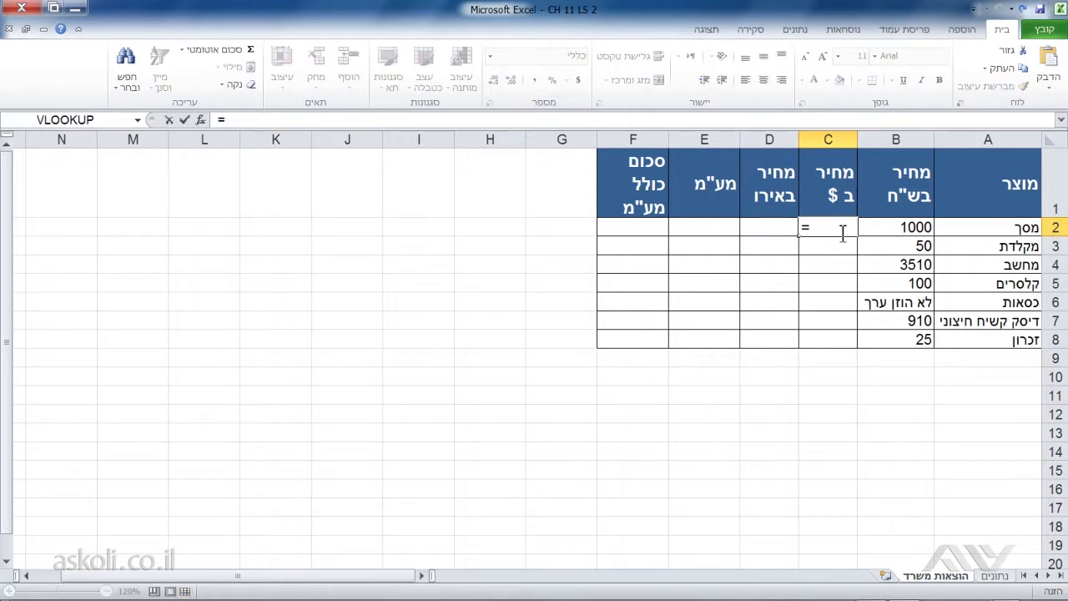
pyautogui.press('Right')
pyautogui.write('/')
pyautogui.click(1008, 576)
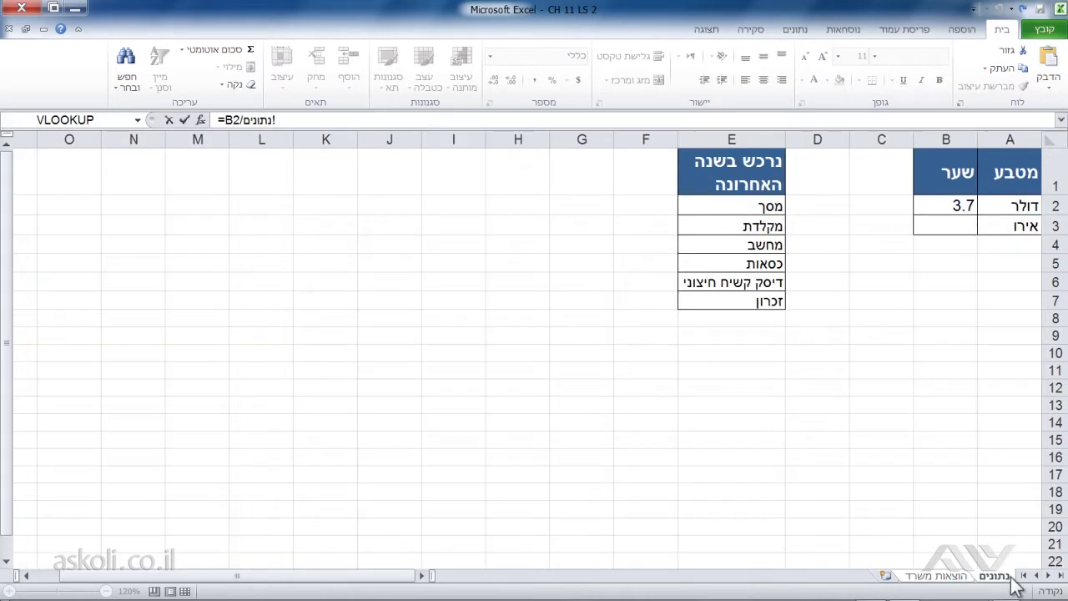
pyautogui.click(944, 205)
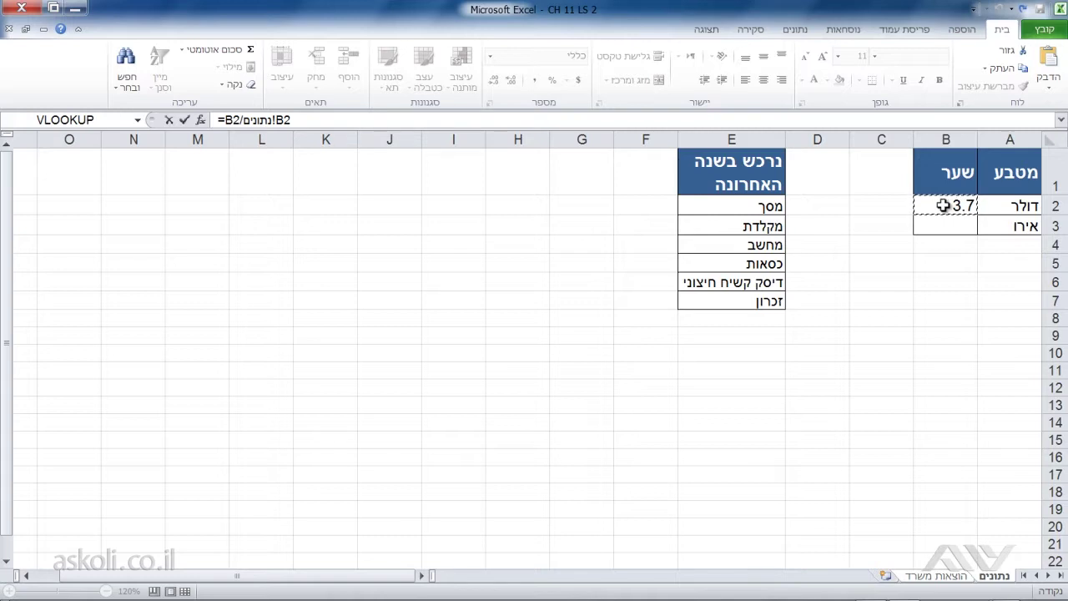
pyautogui.press('F4')
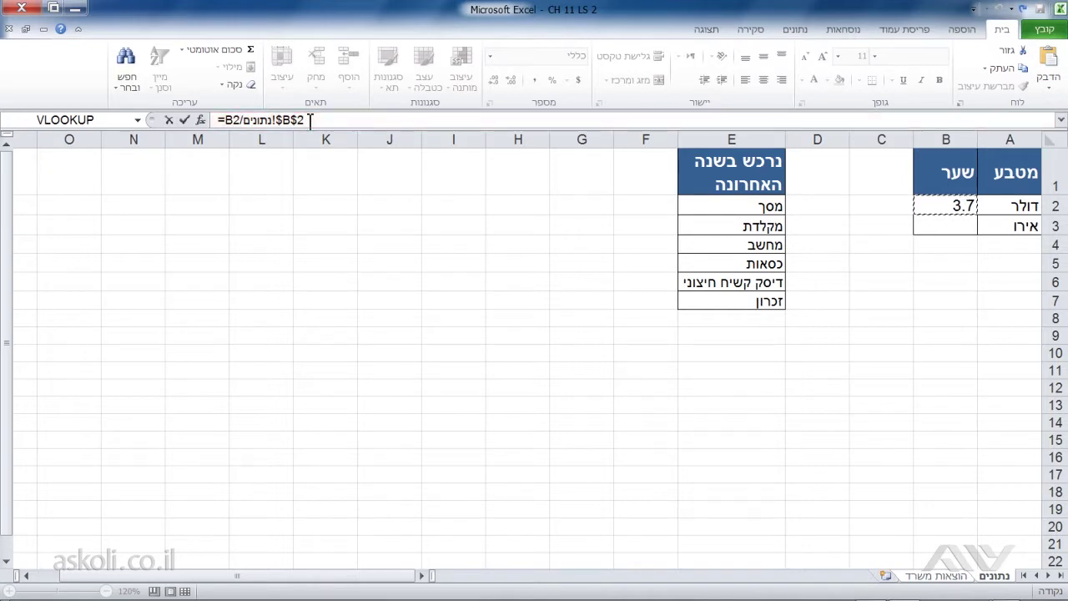
pyautogui.press('Return')
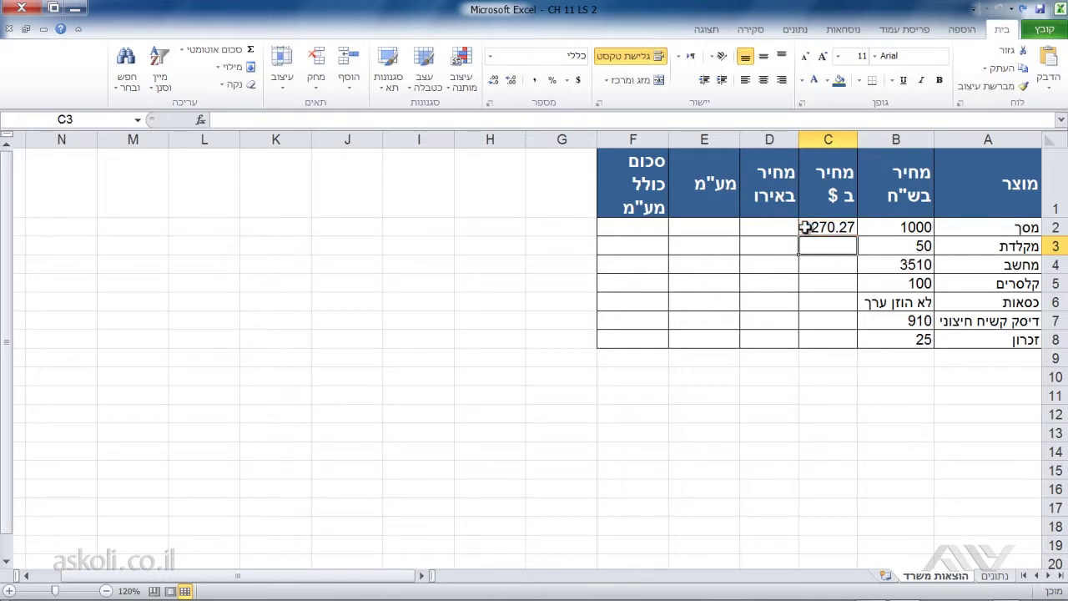
# - Enter =B2/נתונים!$B$3 in D2, which gives #DIV/0! because the euro rate cell is empty
pyautogui.click(779, 228)
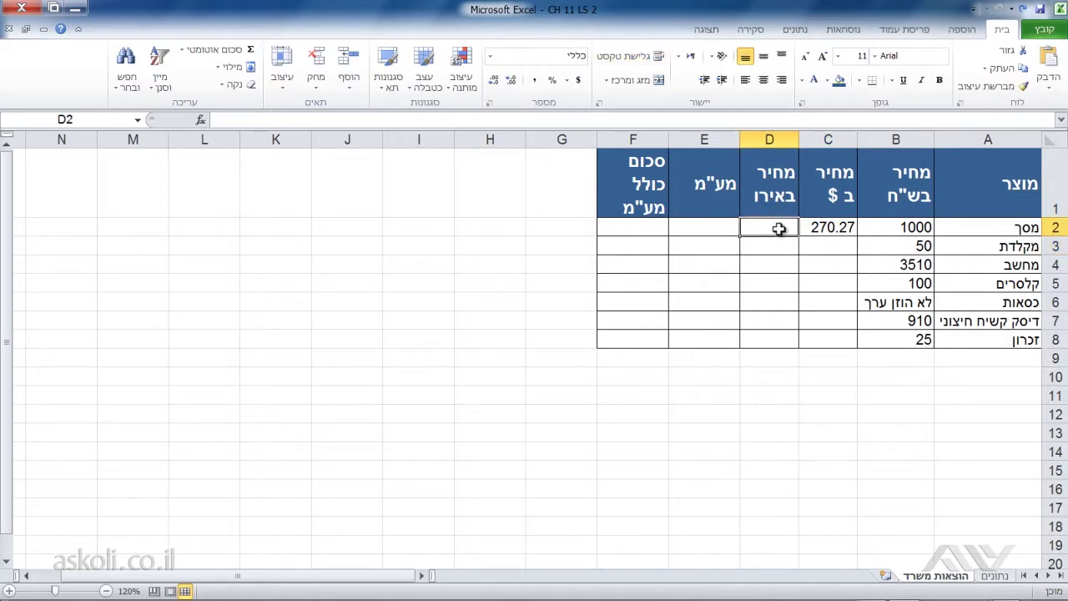
pyautogui.write('=')
pyautogui.press('Left')
pyautogui.press('Left')
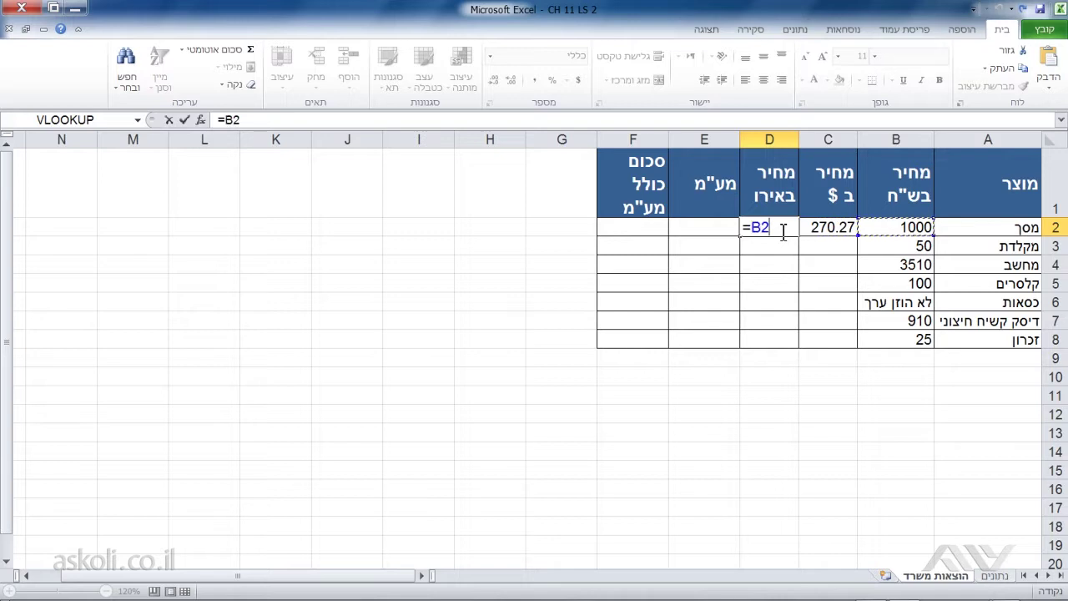
pyautogui.write('/')
pyautogui.click(1009, 579)
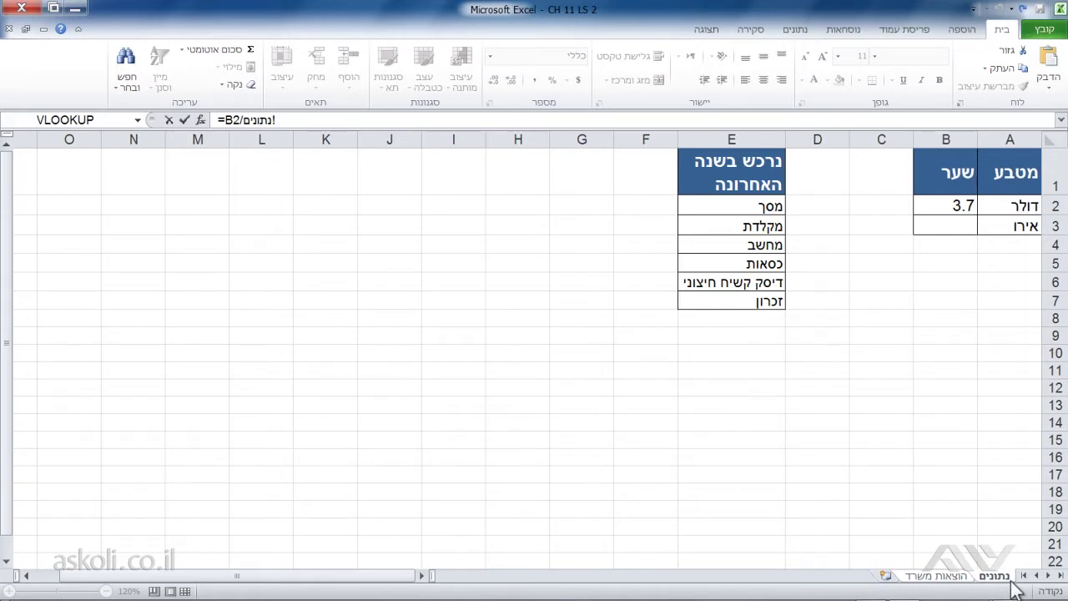
pyautogui.click(962, 229)
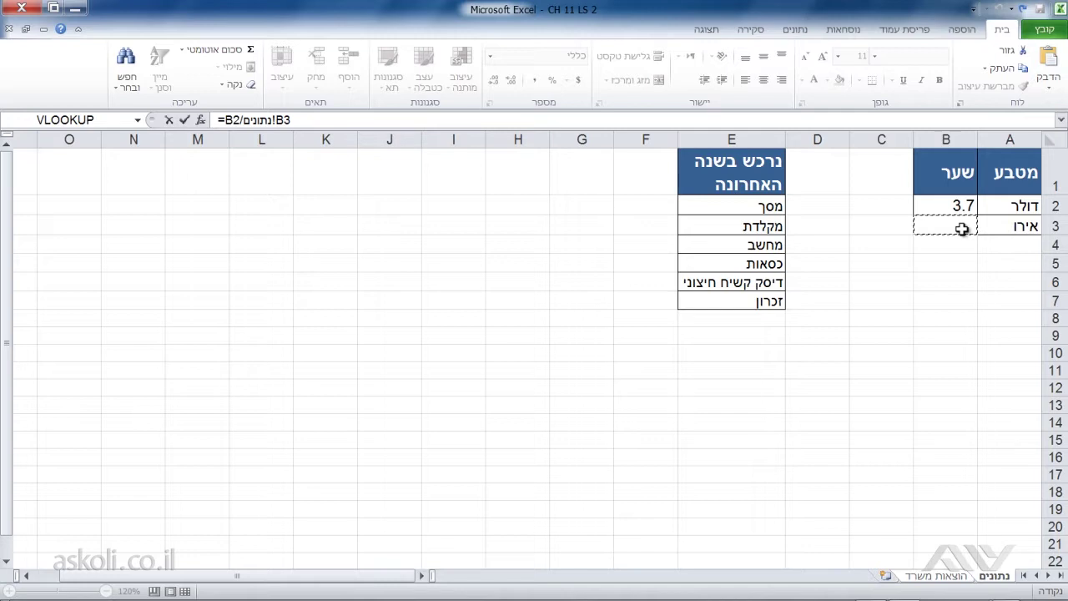
pyautogui.press('F4')
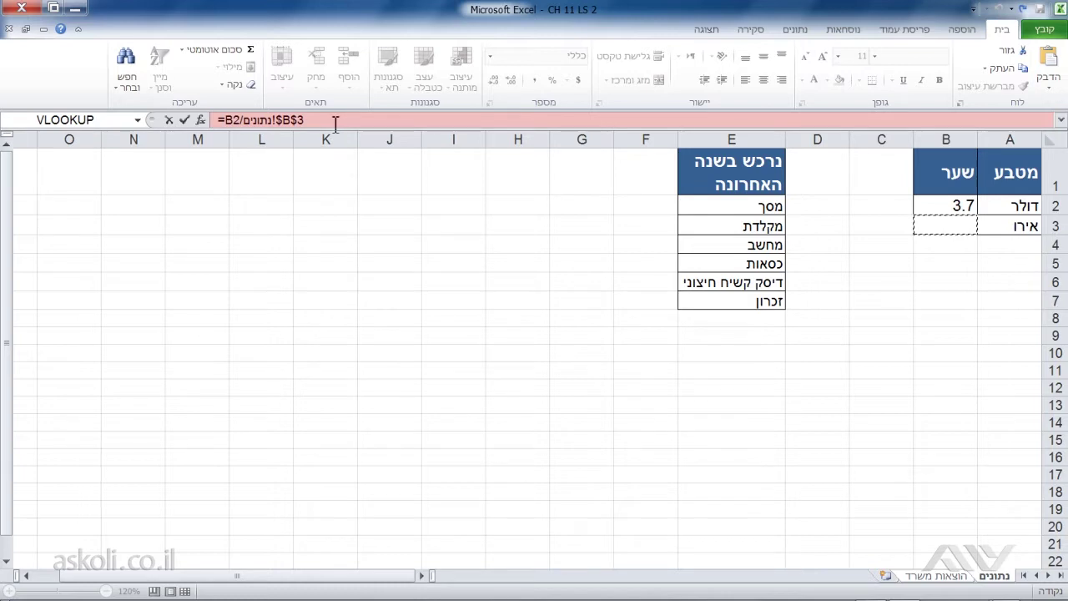
pyautogui.press('Return')
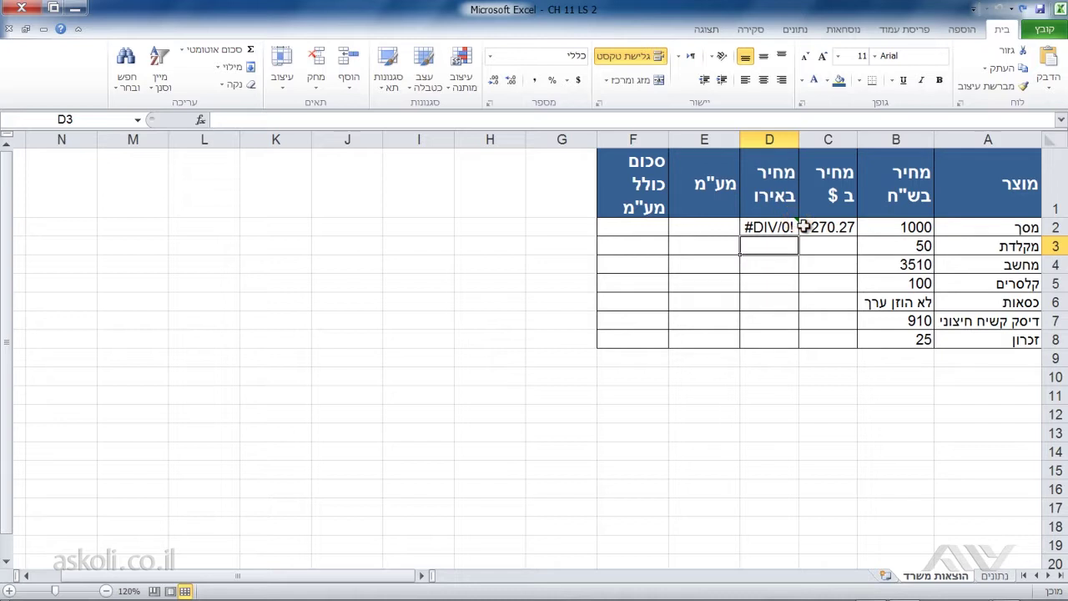
pyautogui.click(804, 225)
pyautogui.click(797, 222)
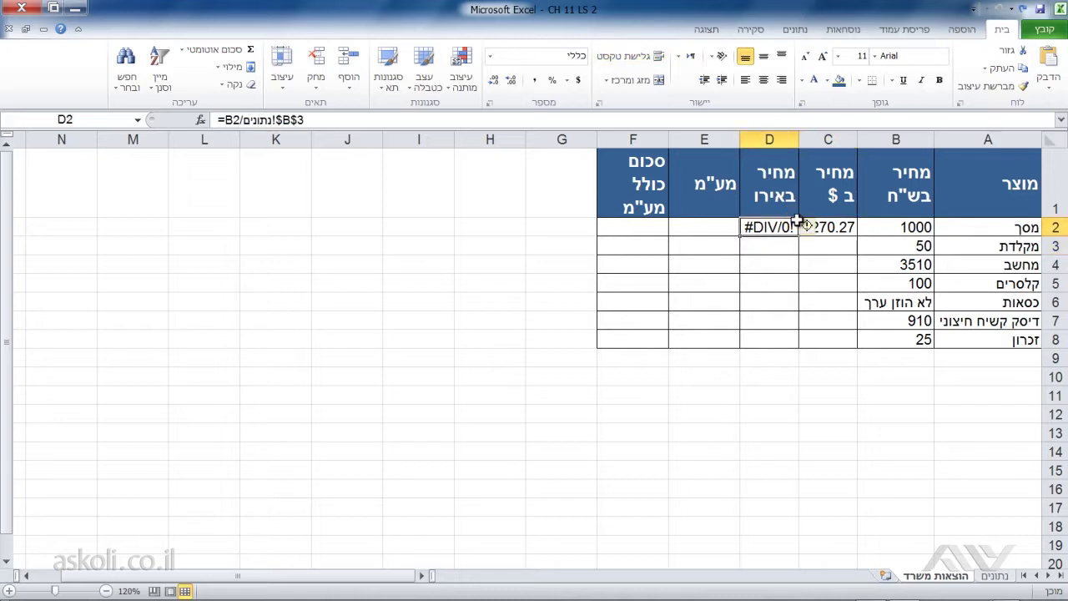
pyautogui.click(822, 230)
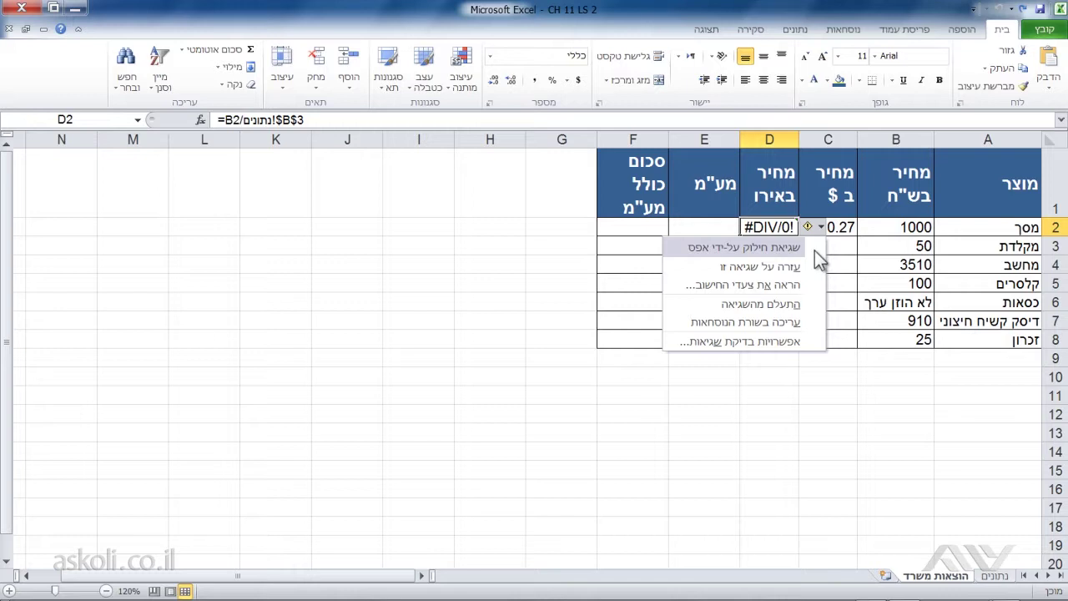
pyautogui.click(821, 227)
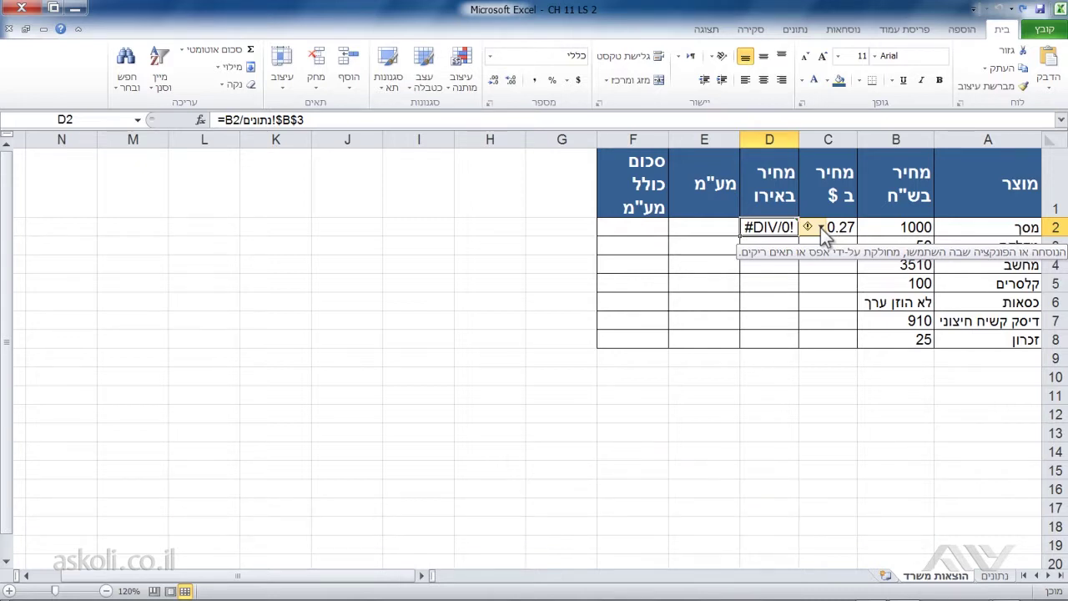
# - Enter =B2*0.17 in E2 and fill it down to E8, with #VALUE! appearing in E6
pyautogui.click(716, 225)
pyautogui.write('=')
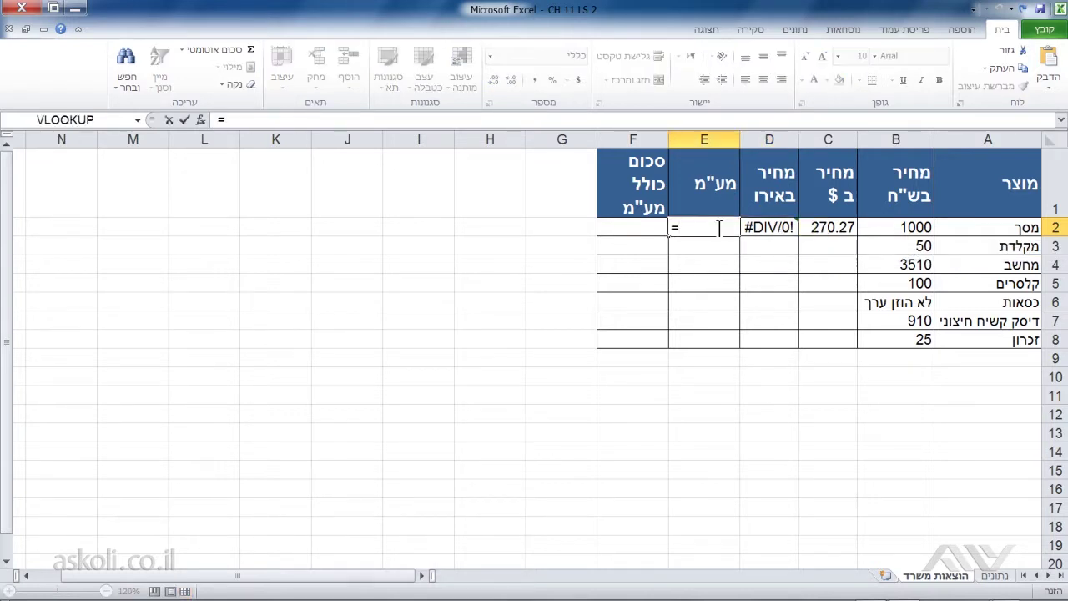
pyautogui.press('Left')
pyautogui.press('Left')
pyautogui.press('Left')
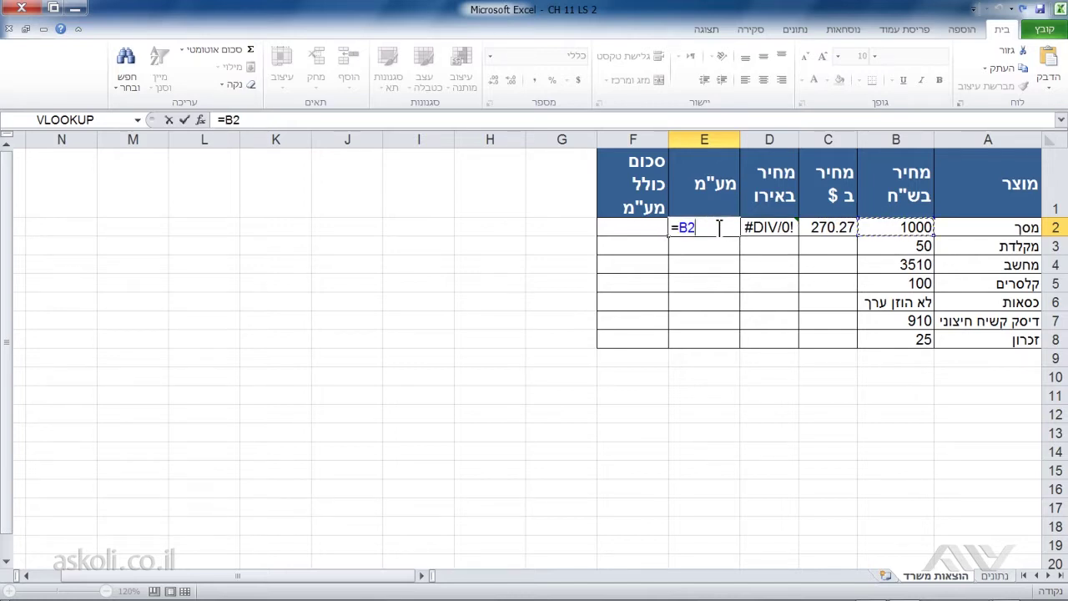
pyautogui.write('*')
pyautogui.write('0.17')
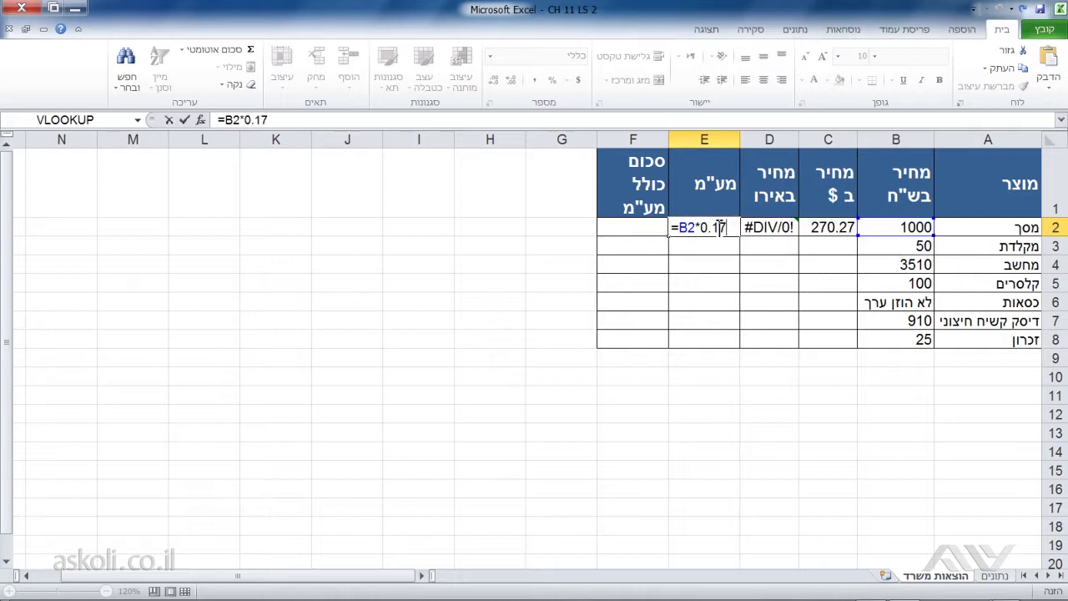
pyautogui.hotkey('ctrl', 'Return')
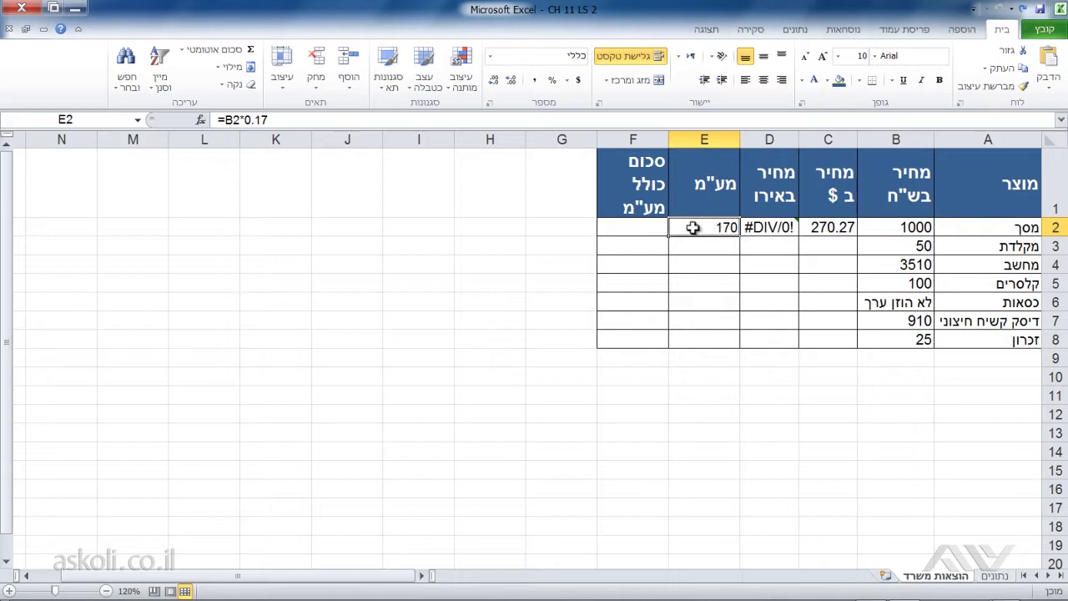
pyautogui.moveTo(669, 237); pyautogui.dragTo(683, 342)
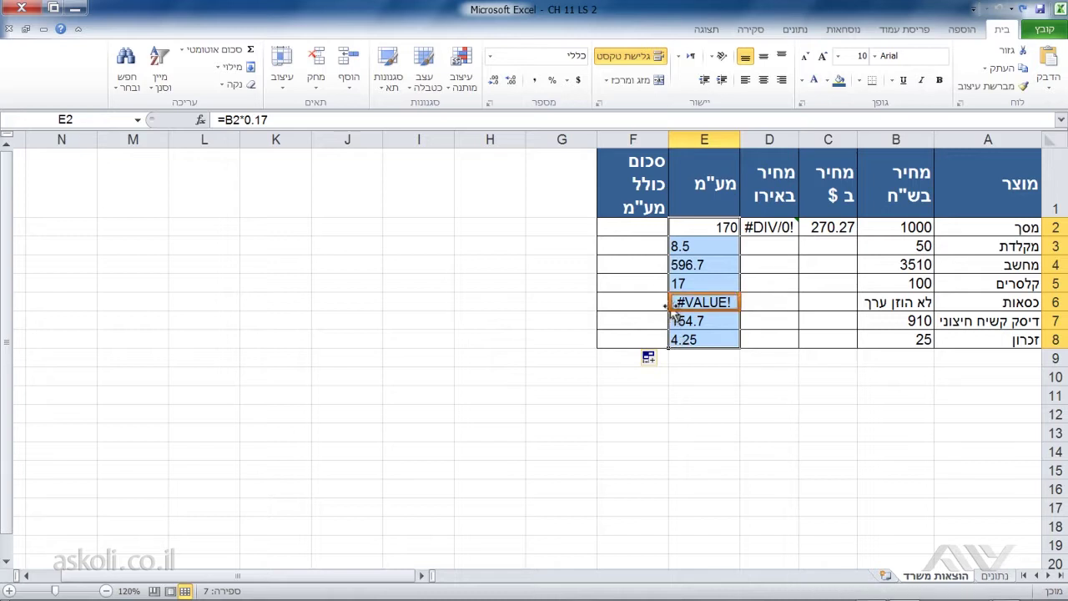
# - Replace the text in B6 with the price 500 to clear E6's #VALUE!, then go to נתונים
pyautogui.click(670, 303)
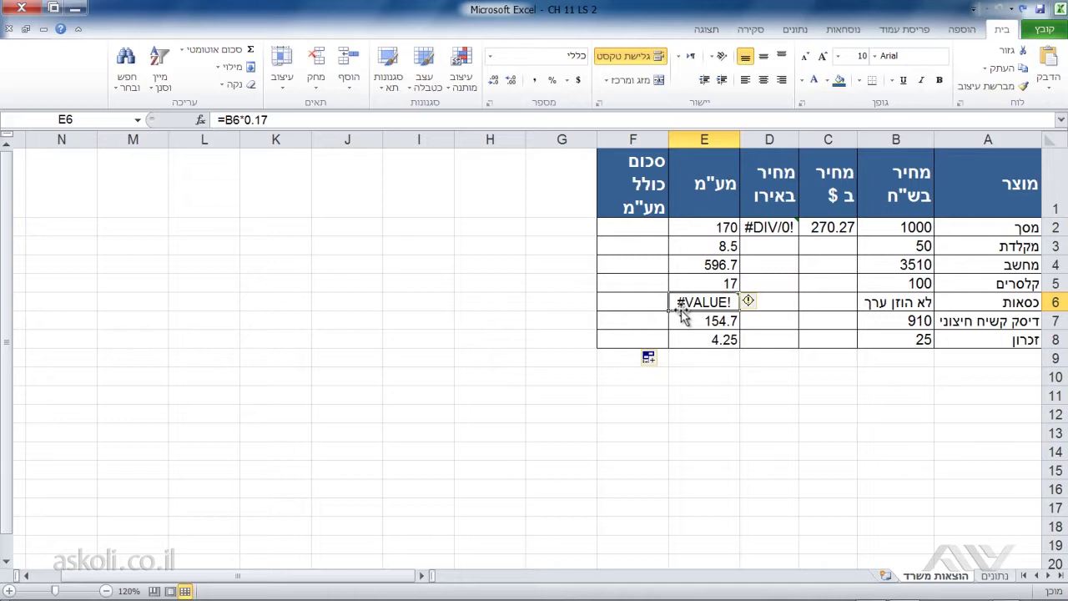
pyautogui.click(870, 303)
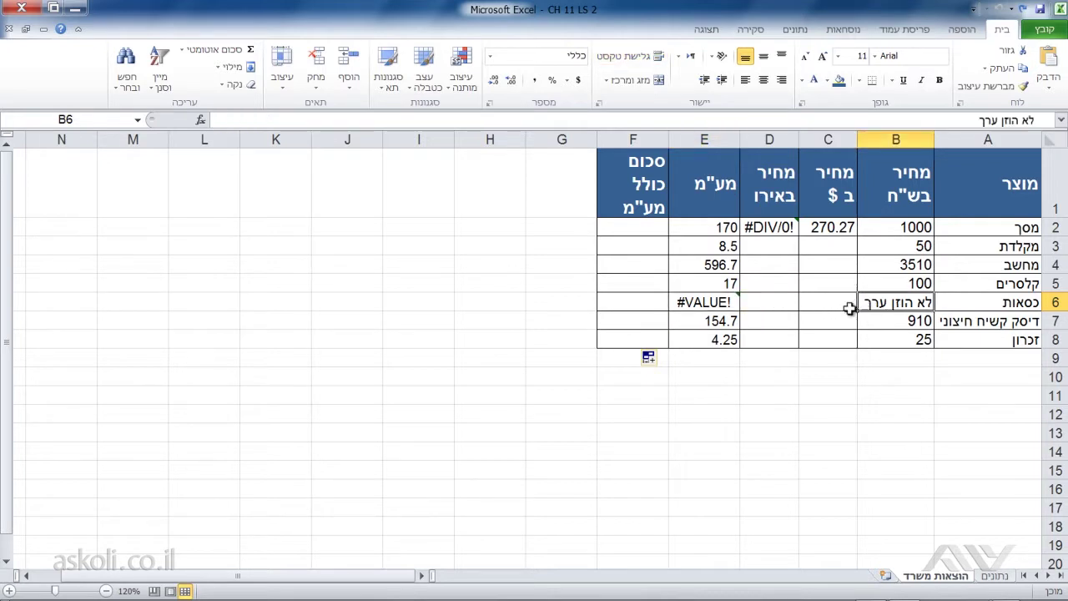
pyautogui.write('500')
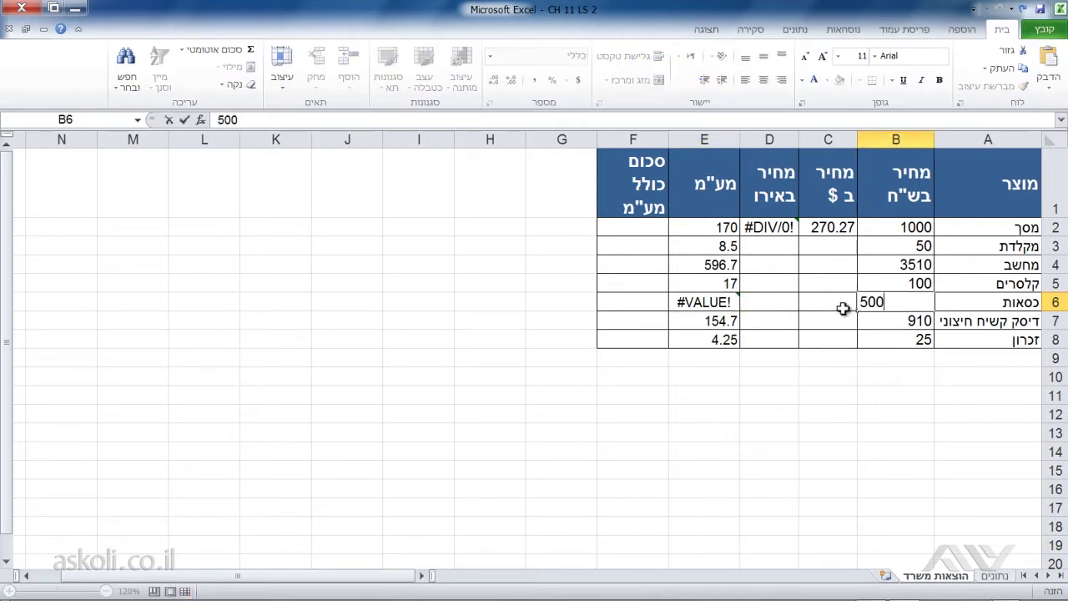
pyautogui.press('Return')
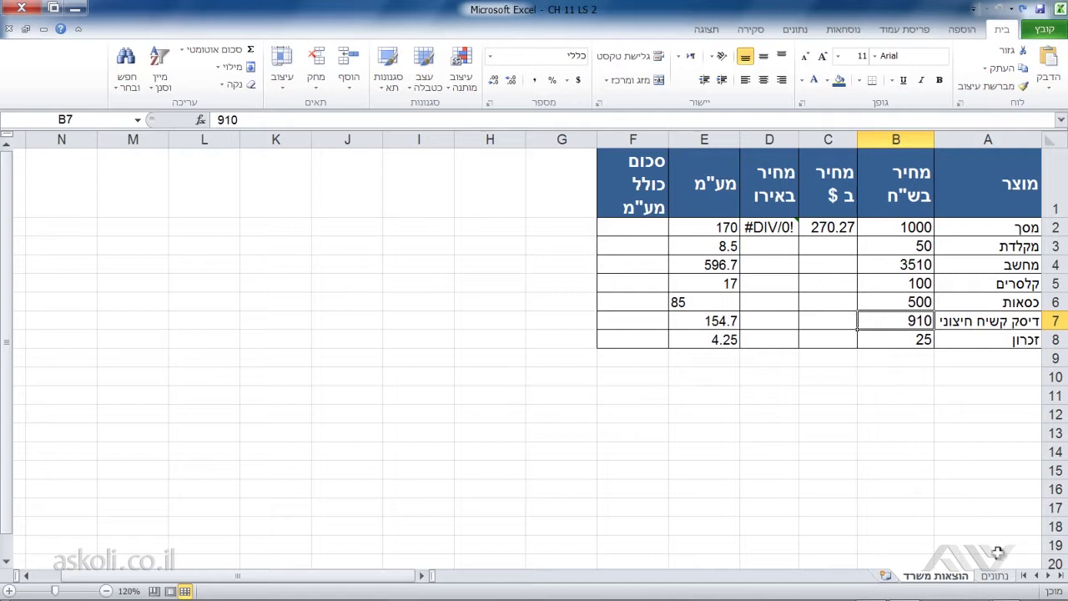
pyautogui.click(1010, 581)
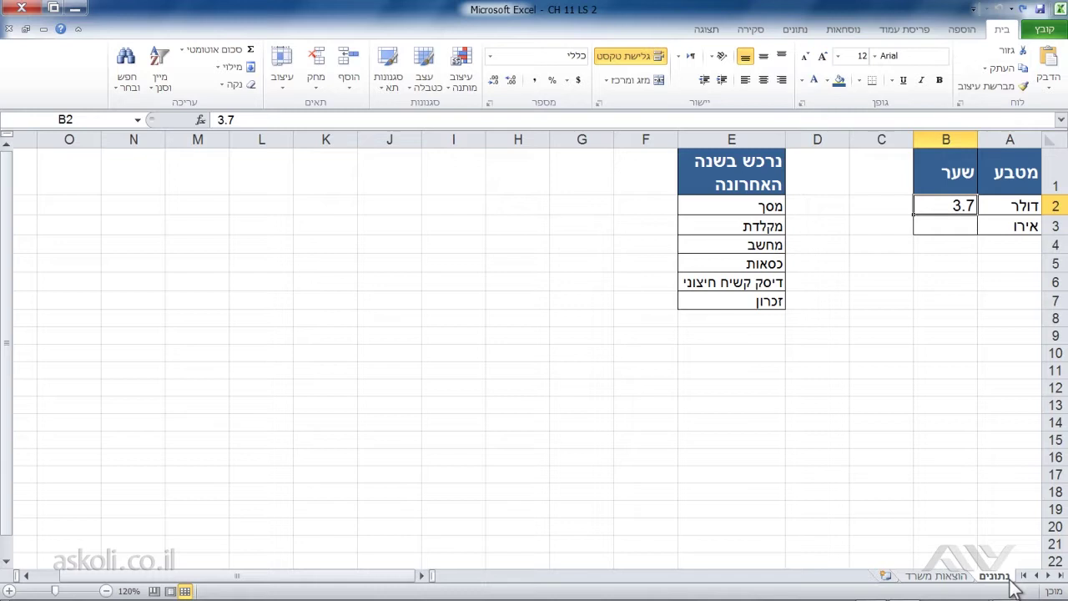
# - Type the header 'האם נרכש בשנה האחרונה?' into G1 of the הוצאות משרד sheet
pyautogui.click(947, 578)
pyautogui.click(554, 201)
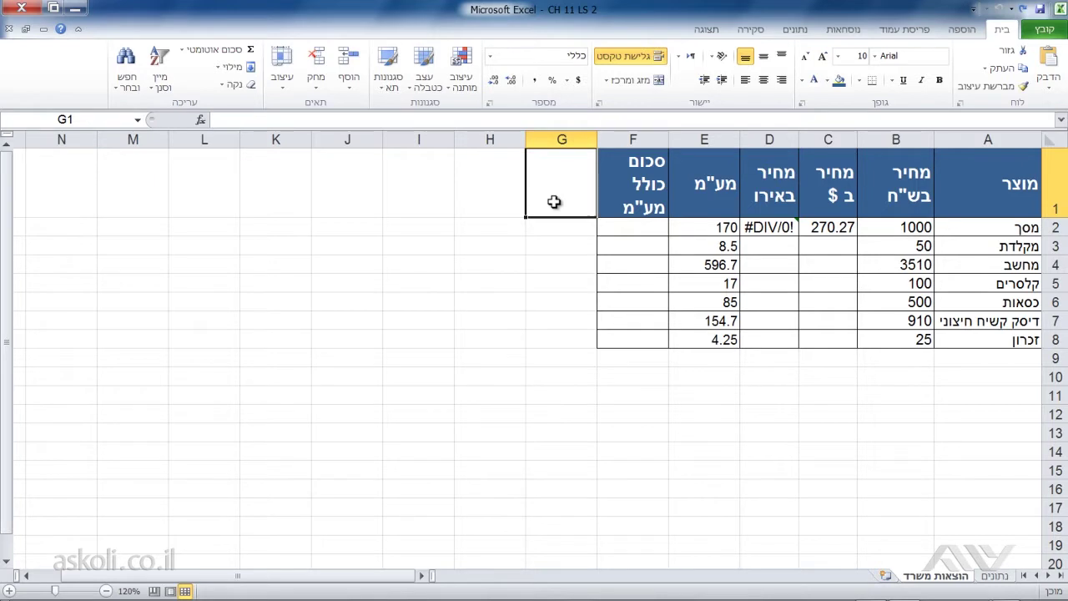
pyautogui.write('האם נרכש בשנה האחרונה??')
pyautogui.press('Return')
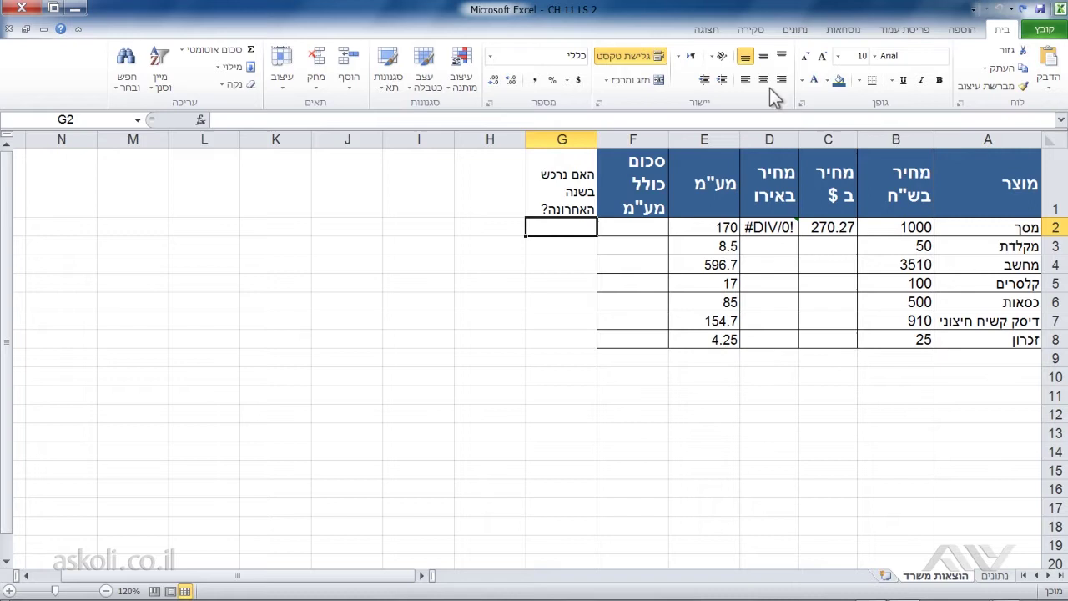
pyautogui.click(845, 32)
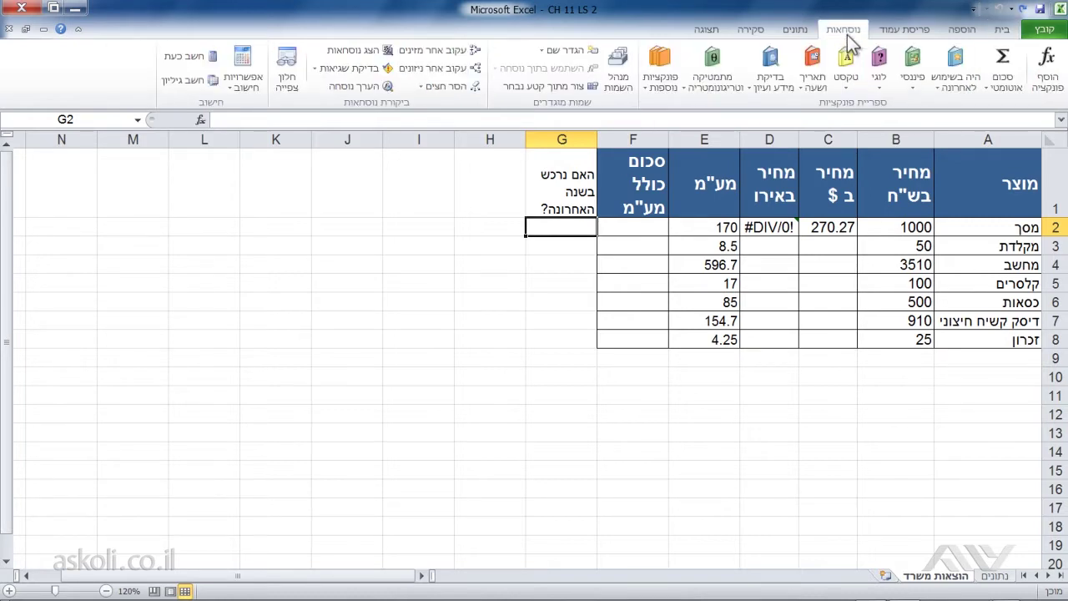
# - Insert a VLOOKUP in G2 using product A2 as the lookup value
pyautogui.click(780, 85)
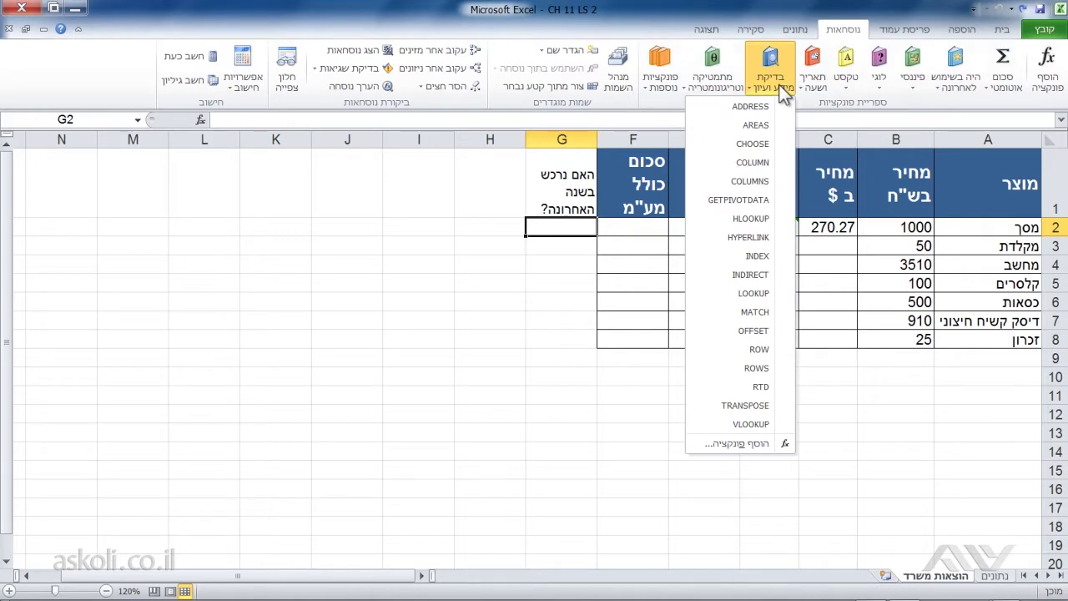
pyautogui.click(774, 423)
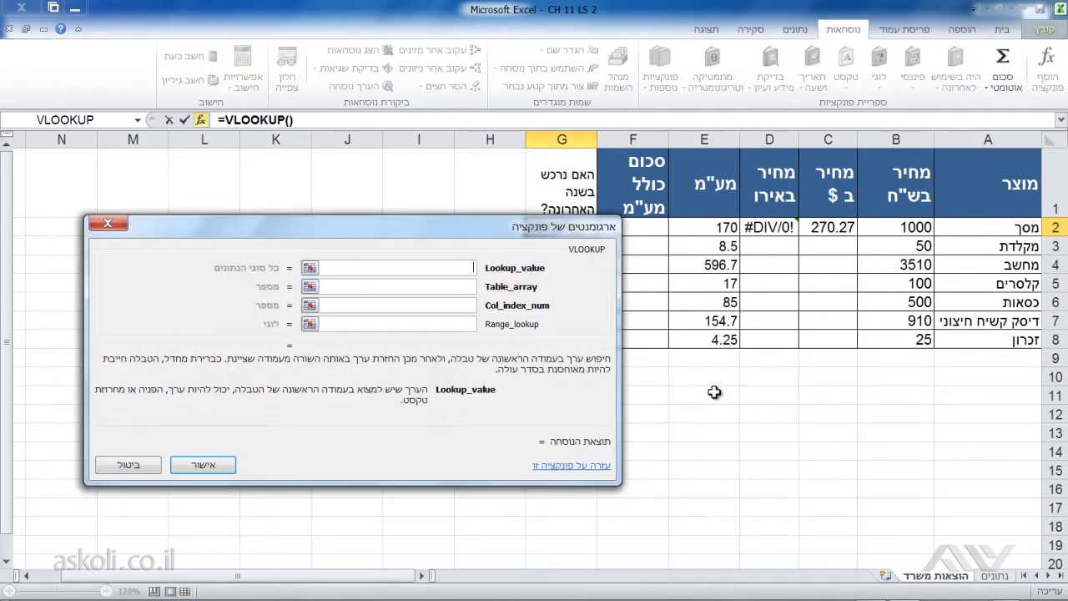
pyautogui.moveTo(562, 230); pyautogui.dragTo(590, 298)
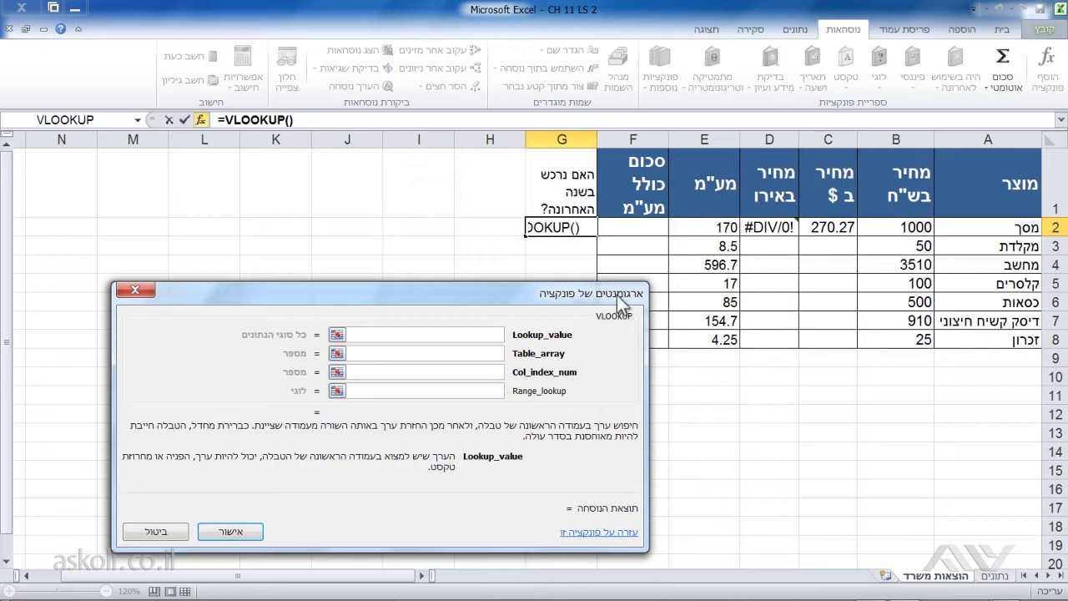
pyautogui.click(965, 229)
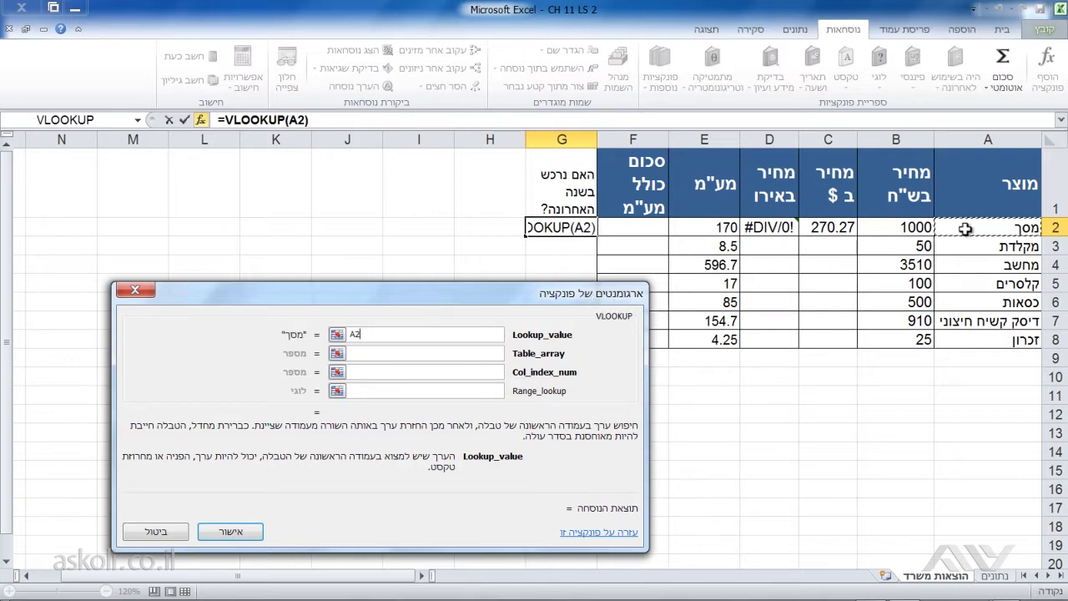
pyautogui.click(474, 358)
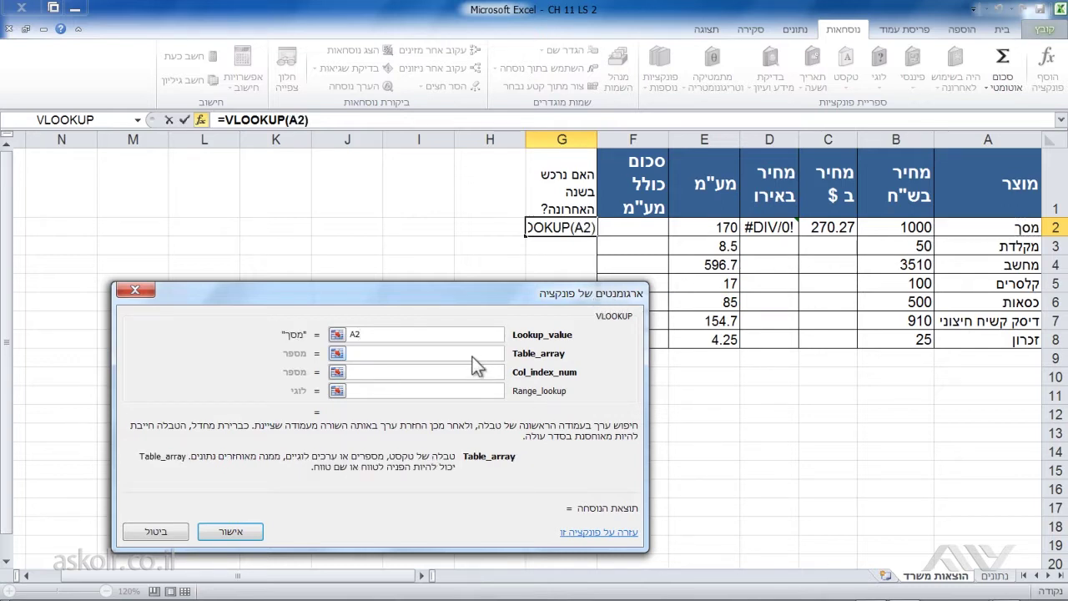
# - Set the VLOOKUP table to נתונים!$E$2:$E$7, column 1, exact match 0, and confirm
pyautogui.click(985, 580)
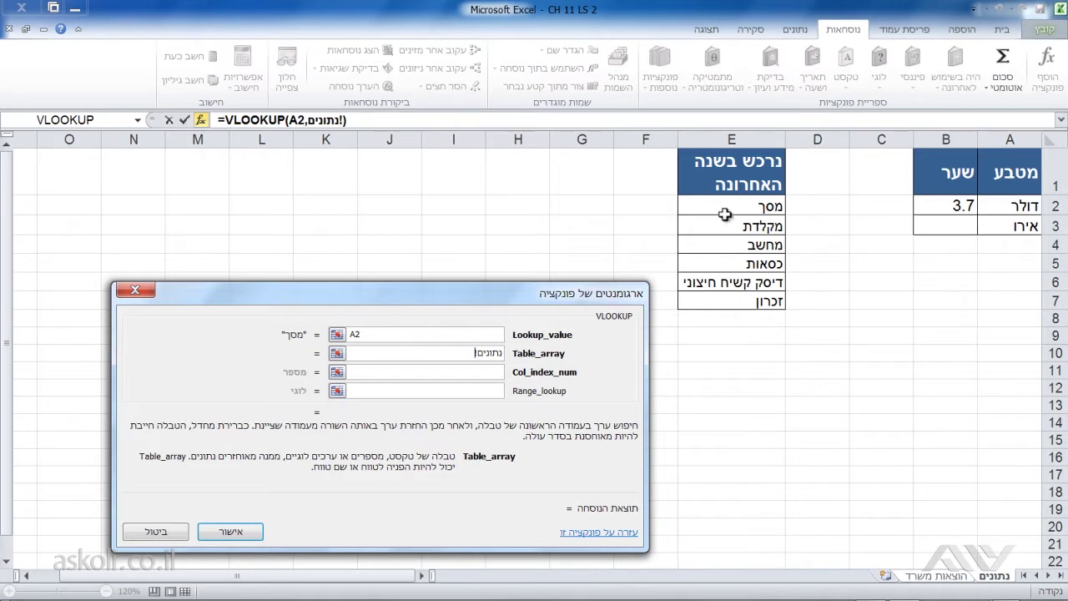
pyautogui.moveTo(725, 214); pyautogui.dragTo(734, 300)
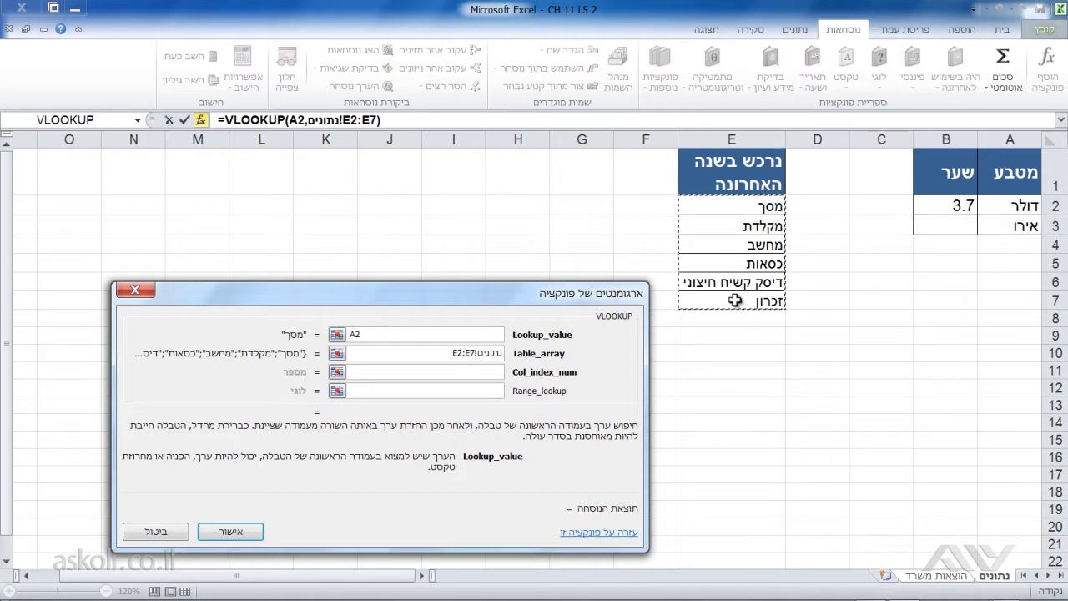
pyautogui.press('F4')
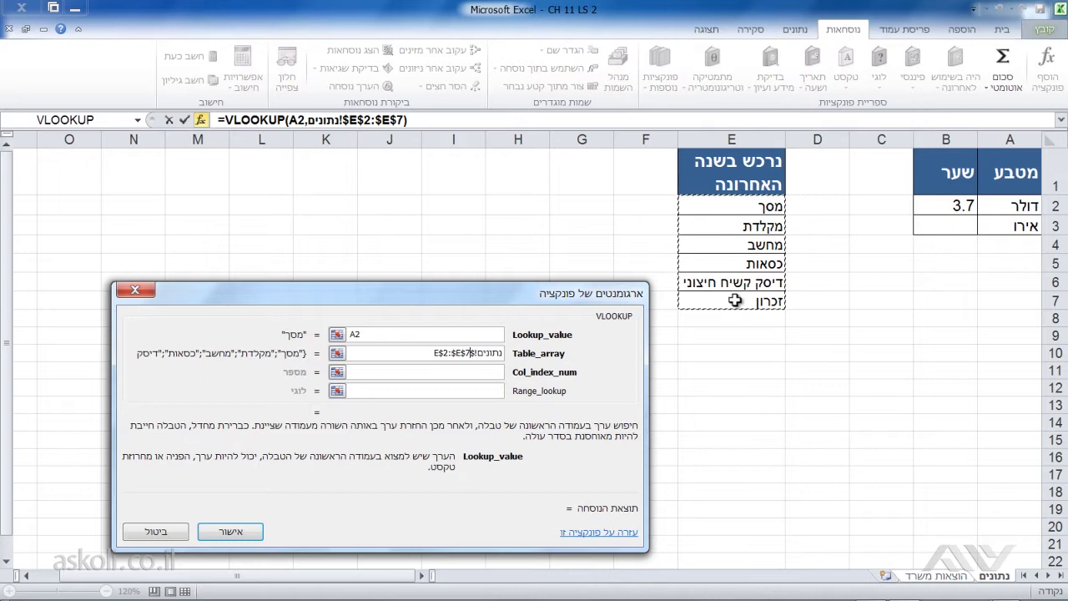
pyautogui.click(493, 372)
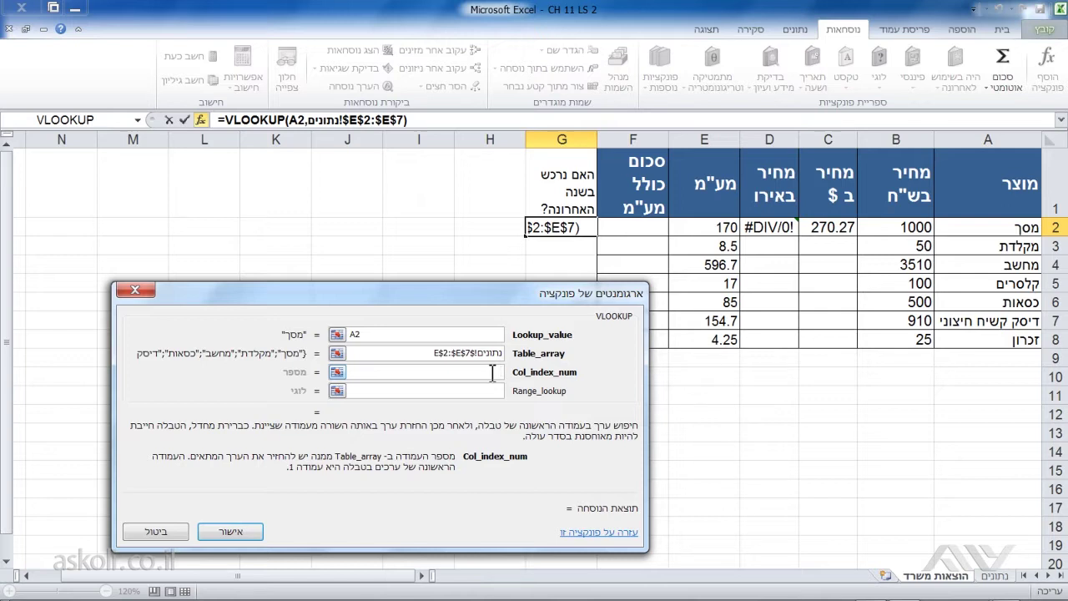
pyautogui.write('1')
pyautogui.click(493, 390)
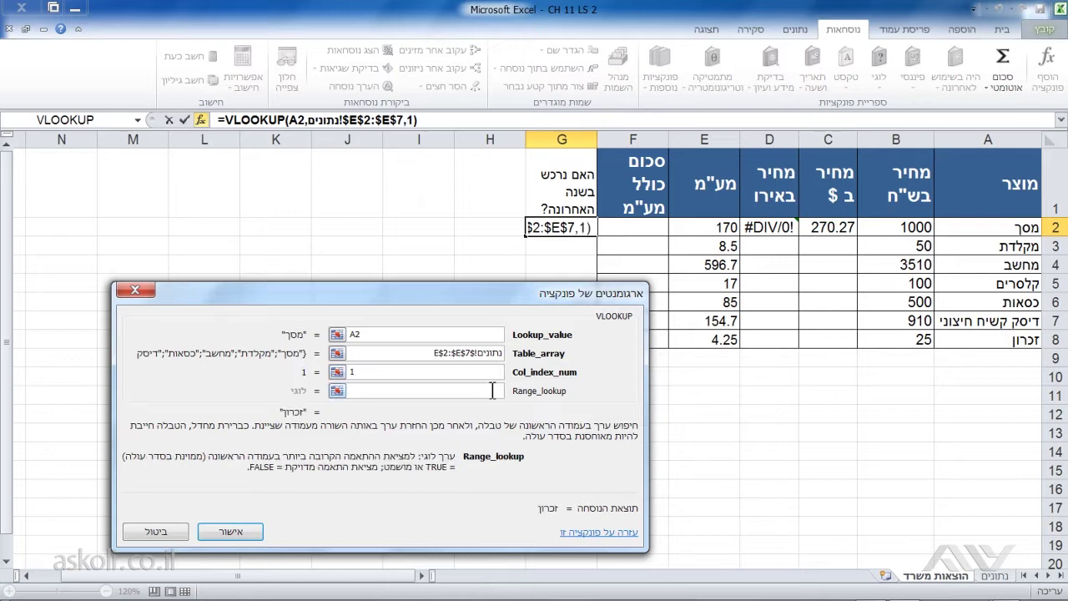
pyautogui.write('0')
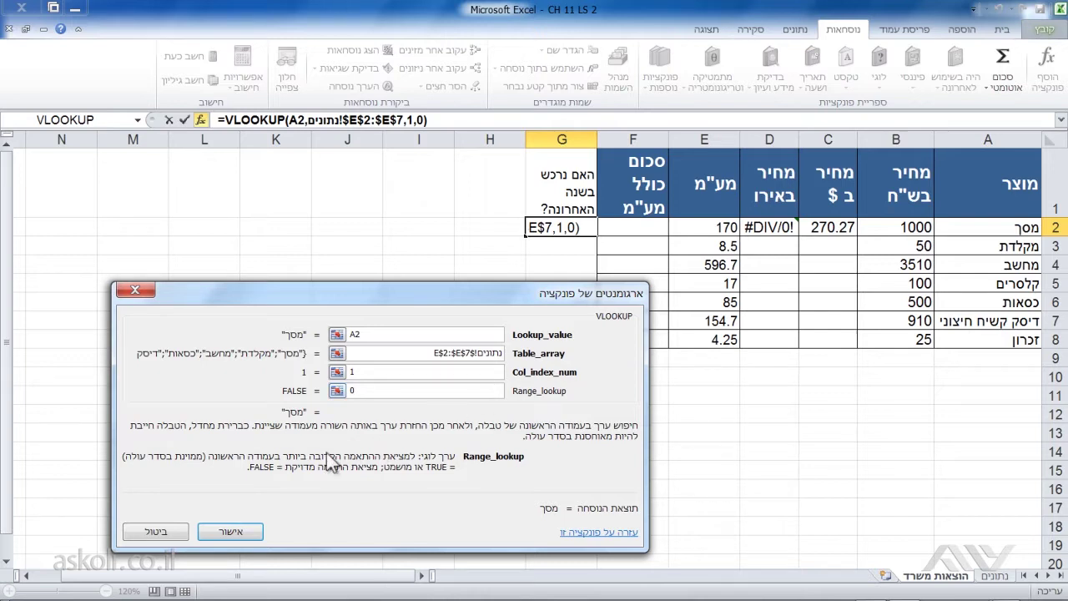
pyautogui.click(250, 528)
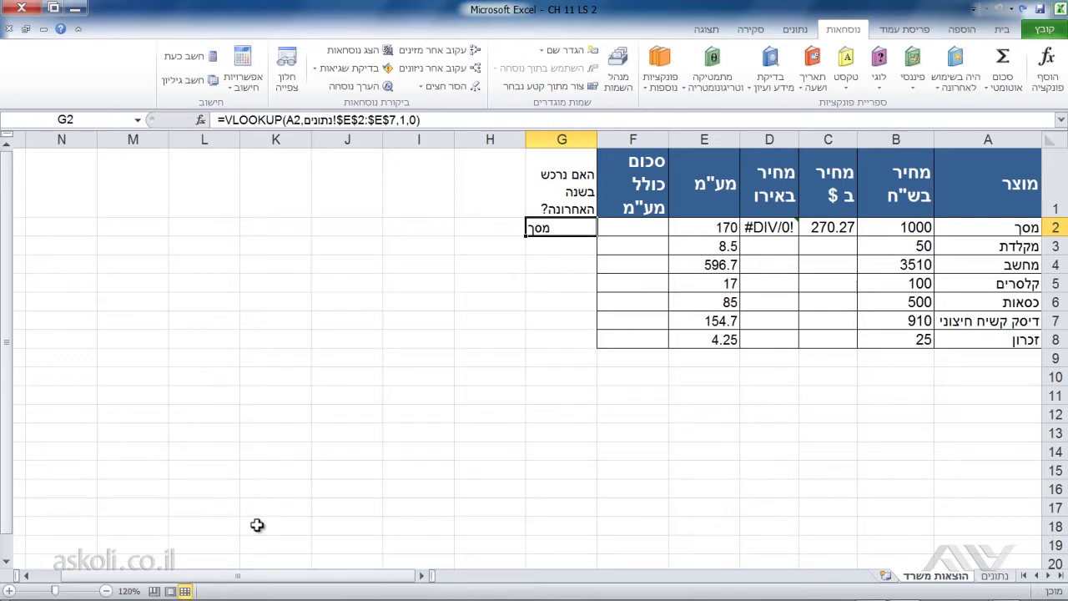
# - Fill the lookup down to G8 and check the נתונים list for why קלסרים in G5 returns #N/A
pyautogui.doubleClick(526, 237)
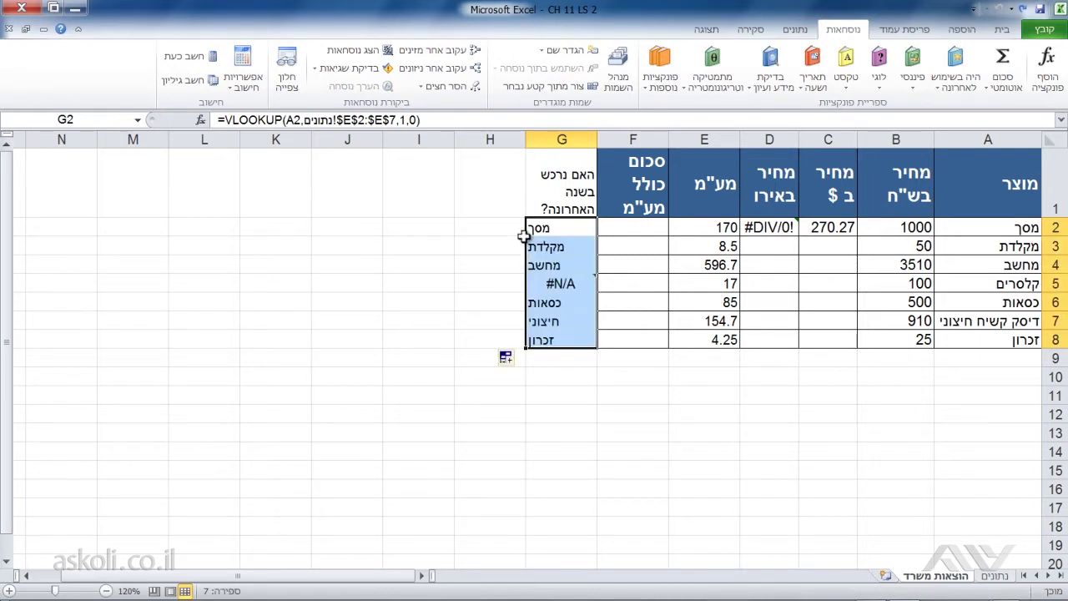
pyautogui.click(546, 229)
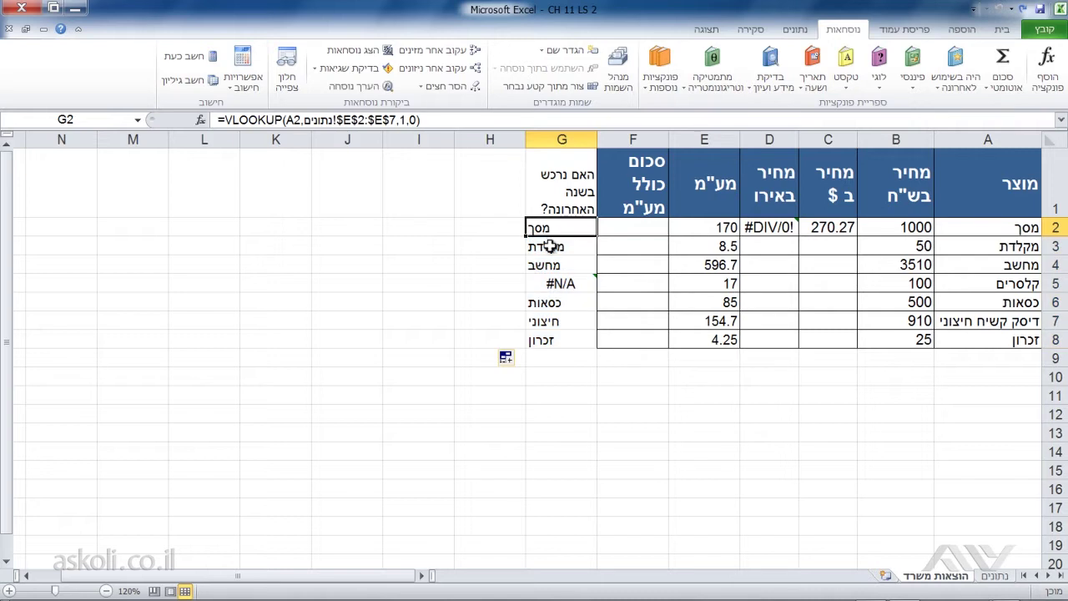
pyautogui.click(546, 247)
pyautogui.click(533, 286)
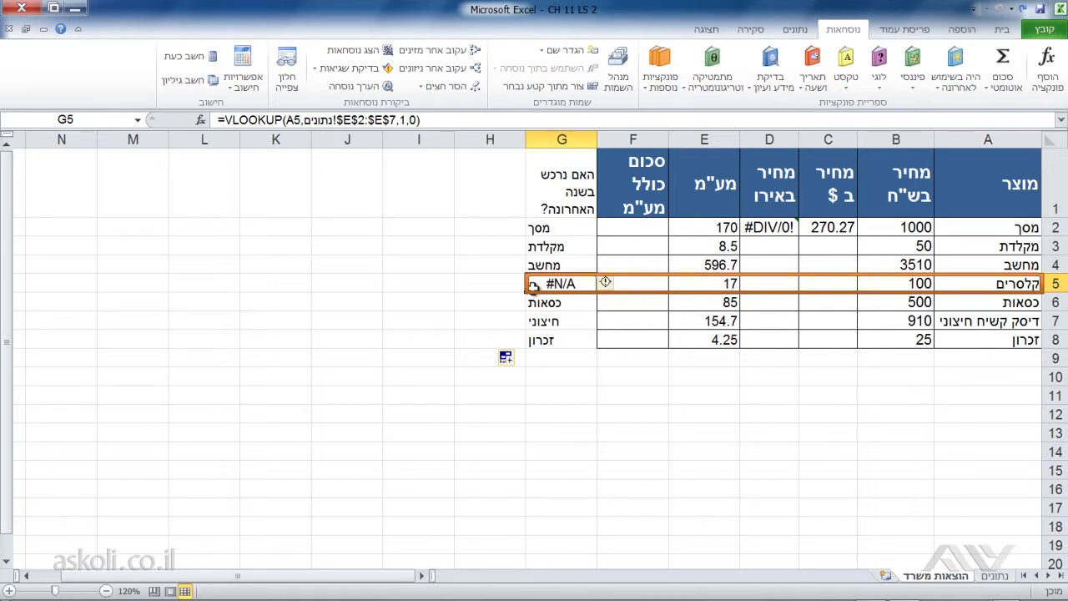
pyautogui.click(1006, 578)
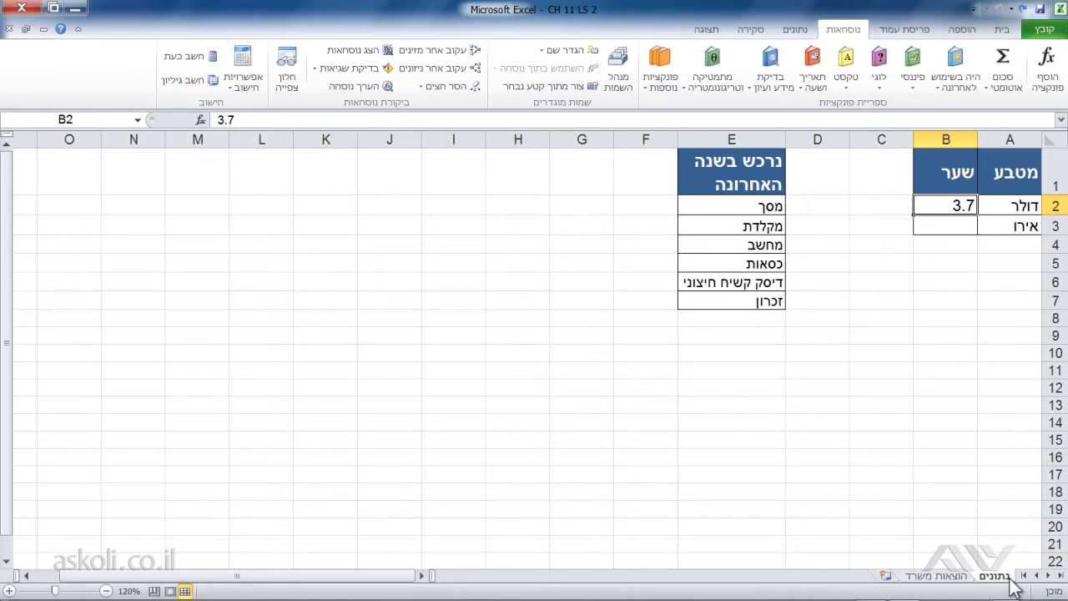
pyautogui.click(936, 576)
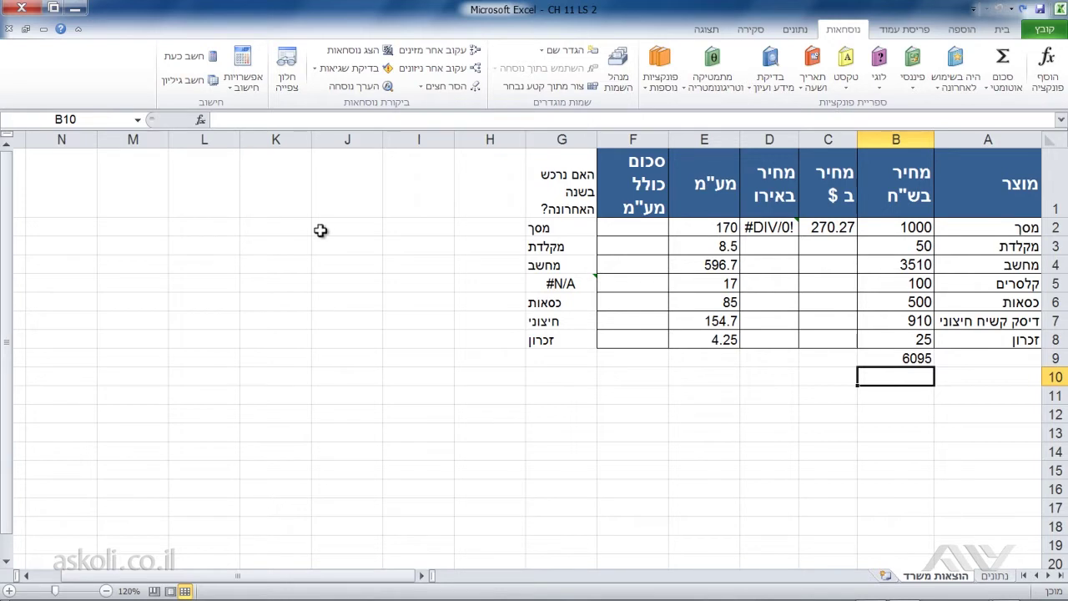
# - Edit B9's formula from =SUM(B2:B8) to =SUM(B2:B9), making it reference its own cell
pyautogui.click(882, 358)
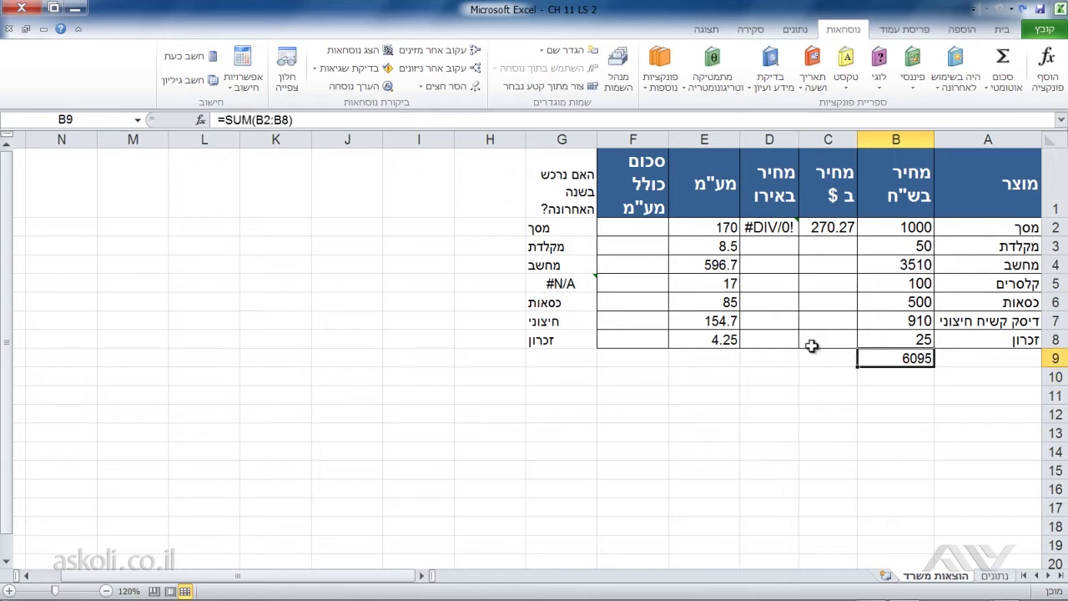
pyautogui.click(286, 121)
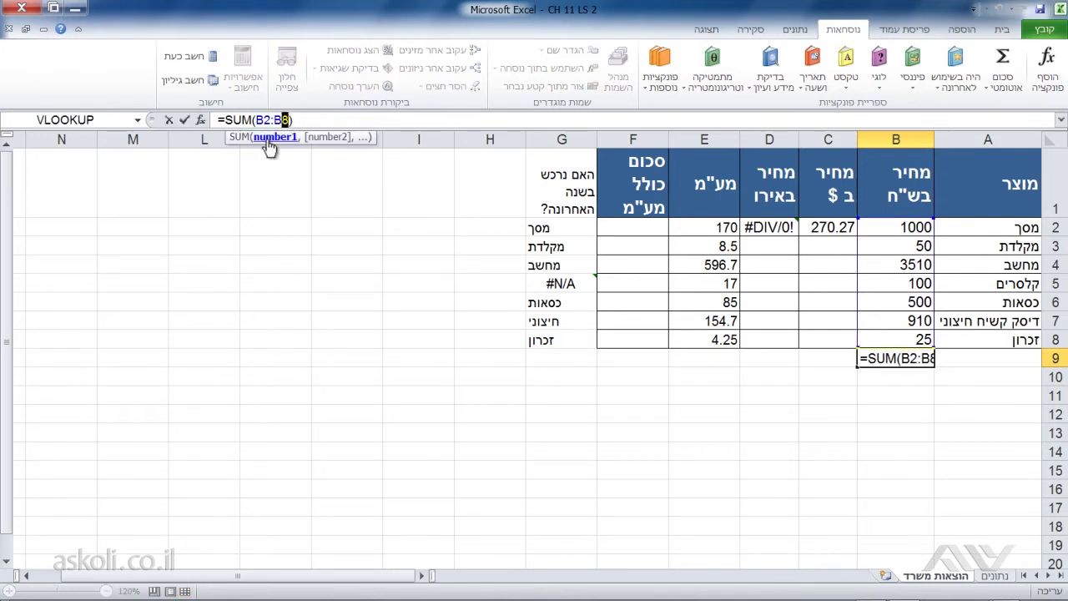
pyautogui.write('9')
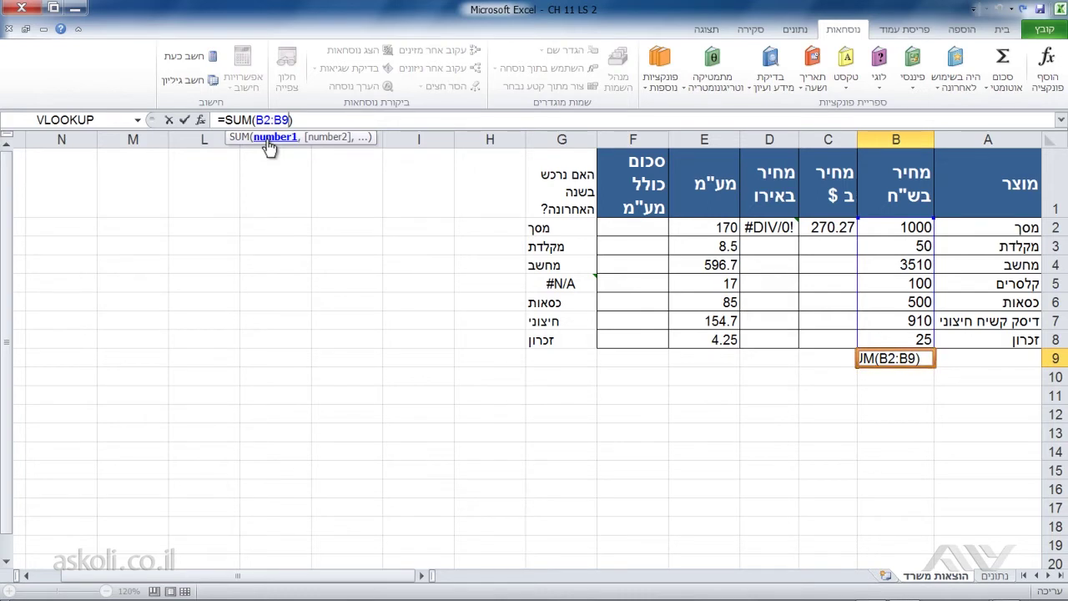
pyautogui.press('Return')
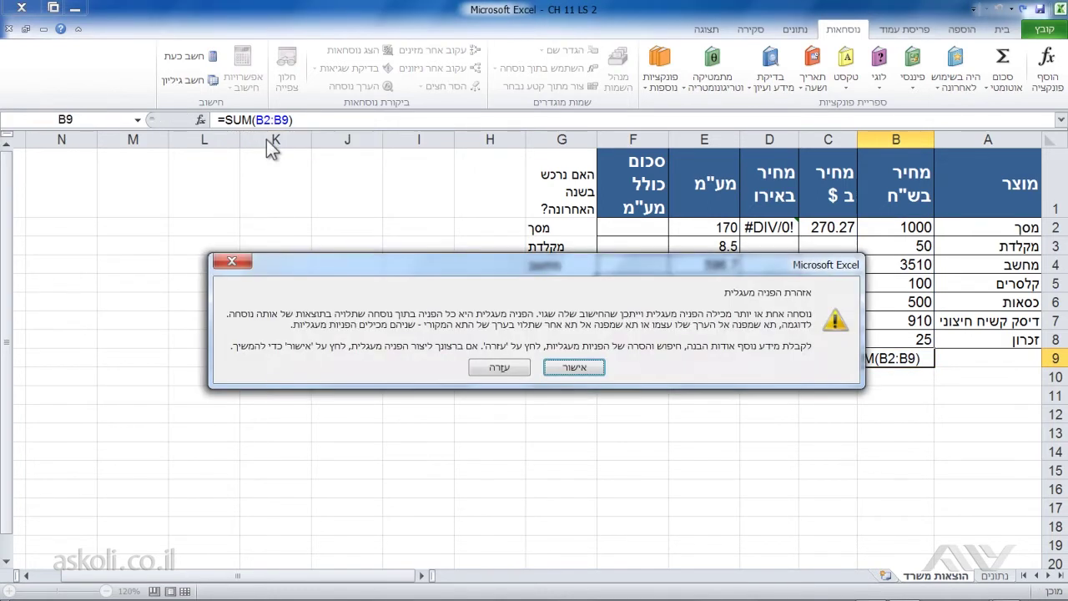